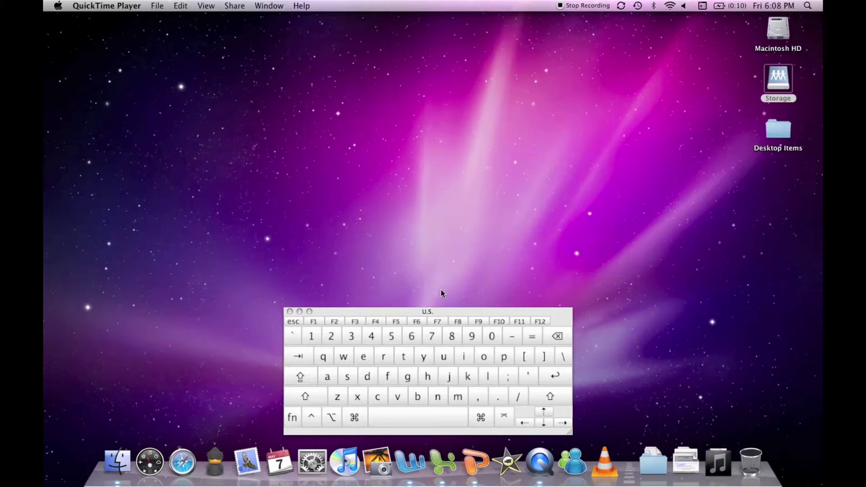
Switch from Finder to Microsoft Word, with the blank Document11 showing.
left_click(405, 473)
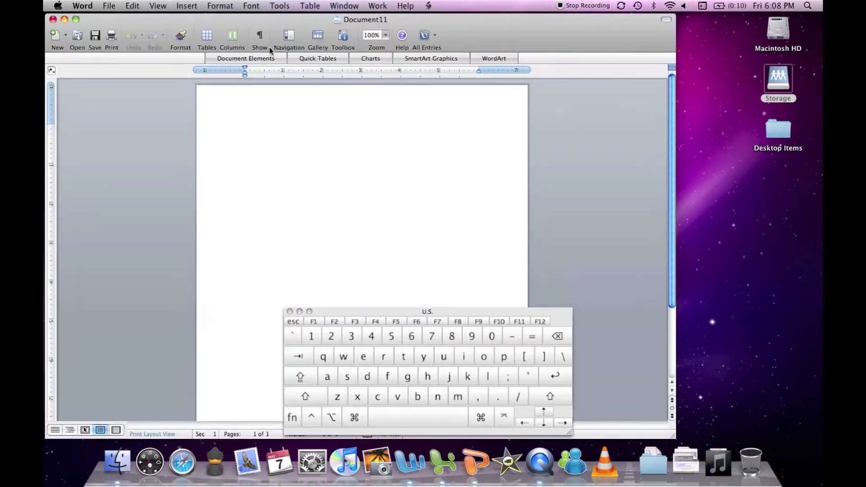
Create the new blank Document12, then bring up the Open dialog and cancel it.
left_click_drag(268, 23, 315, 25)
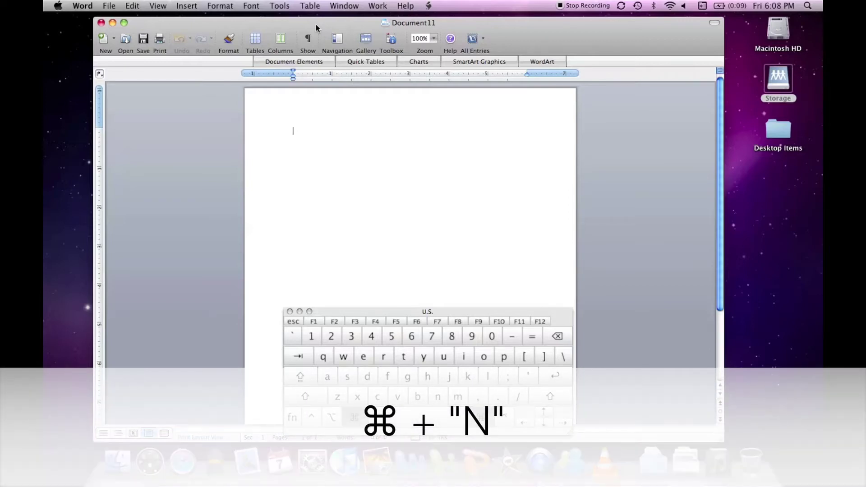
key("super+n")
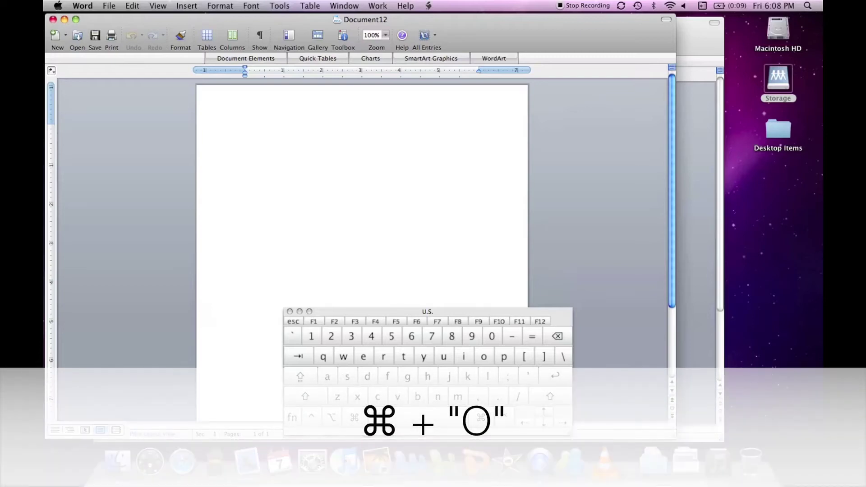
key("super+o")
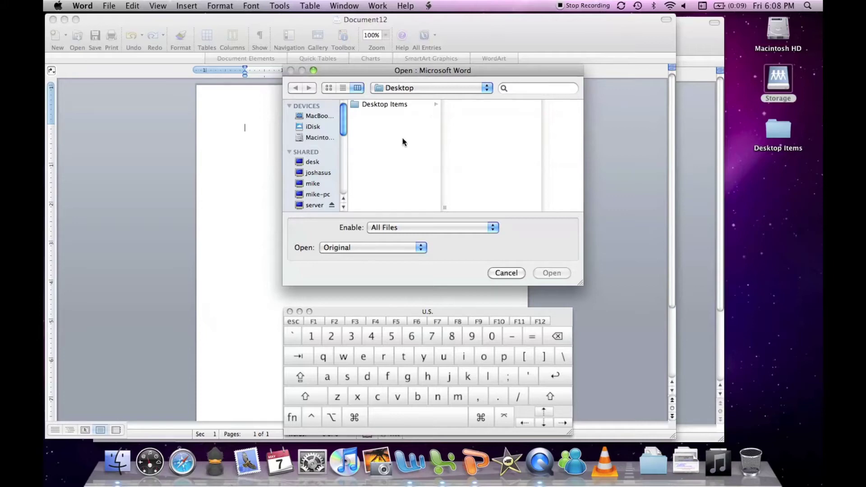
left_click(506, 273)
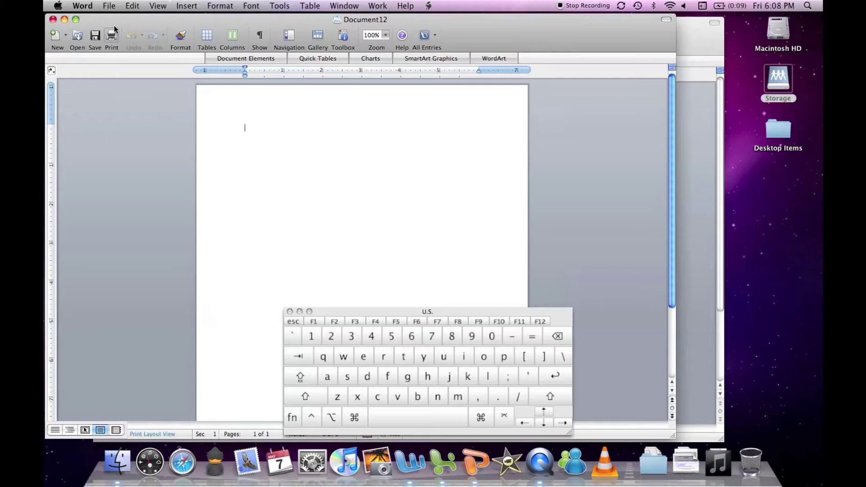
Open the File menu and dismiss it without choosing a command.
left_click(109, 5)
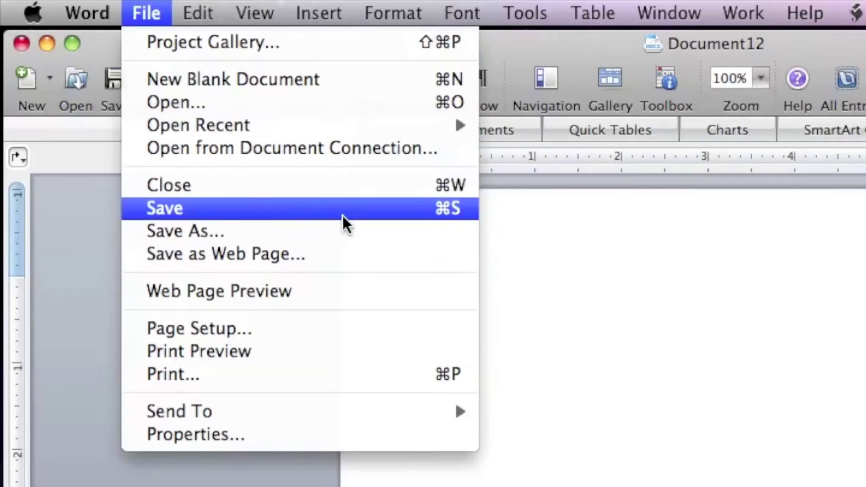
left_click(159, 10)
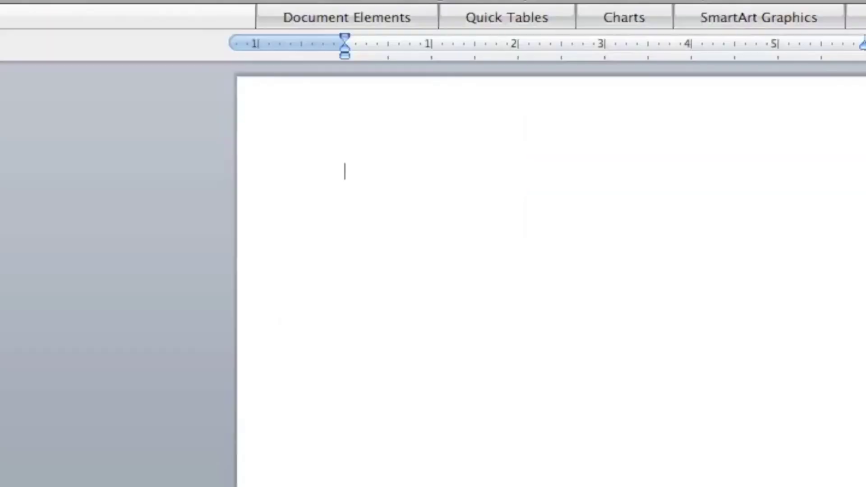
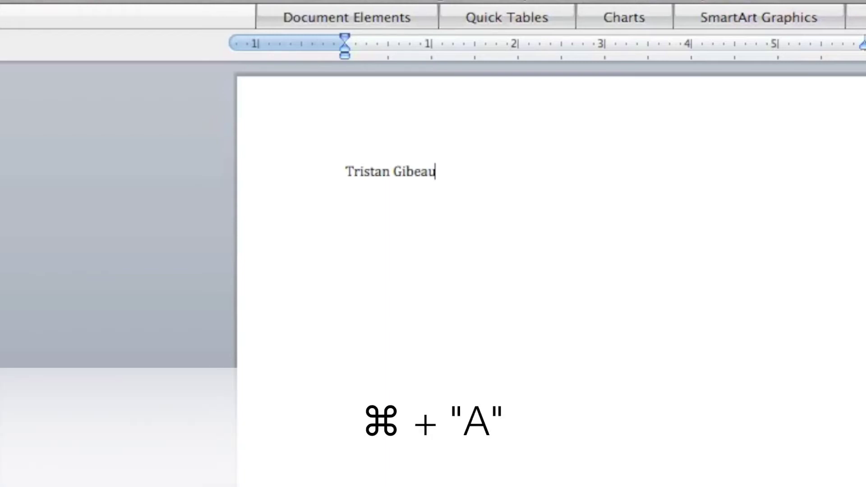
Type the person's full name and format it italic and underlined, not bold.
key("super+a")
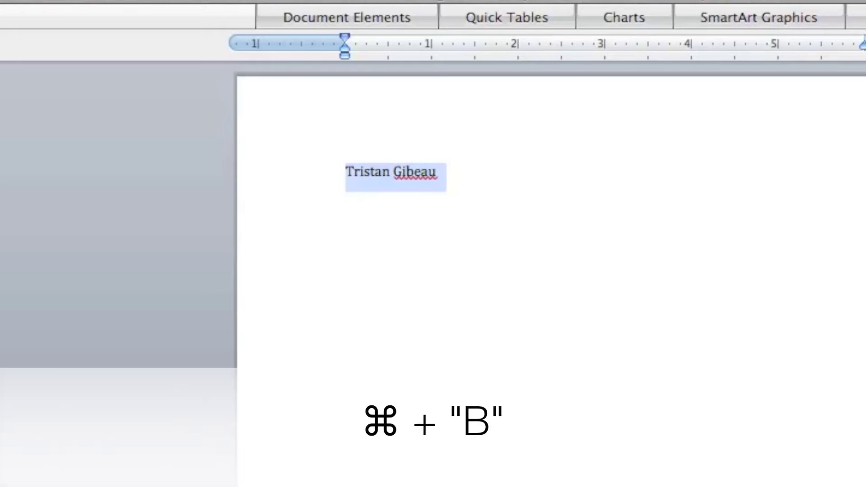
key("super+b")
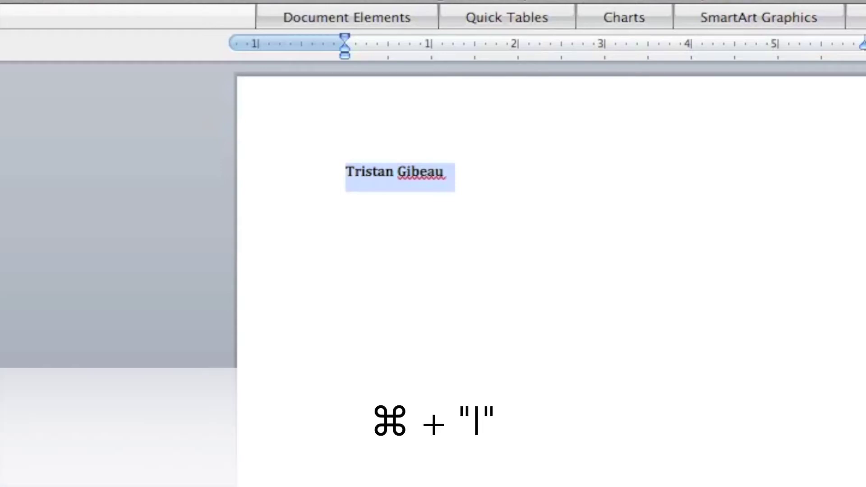
key("super+i")
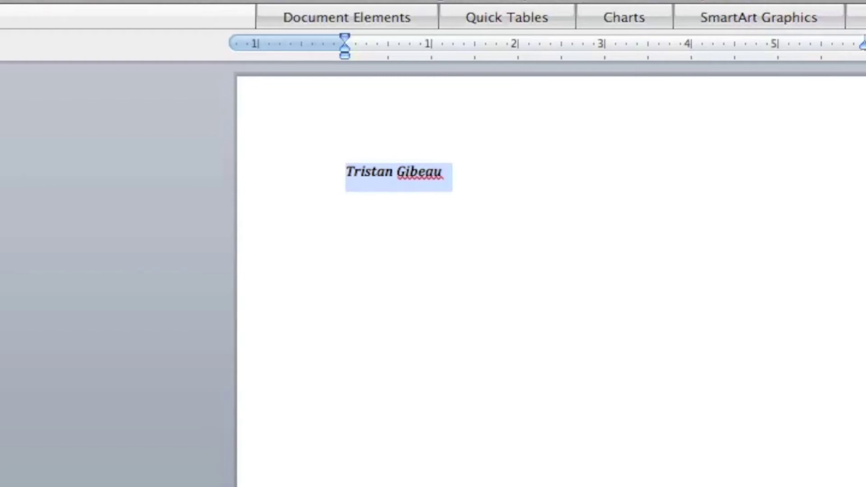
key("super+u")
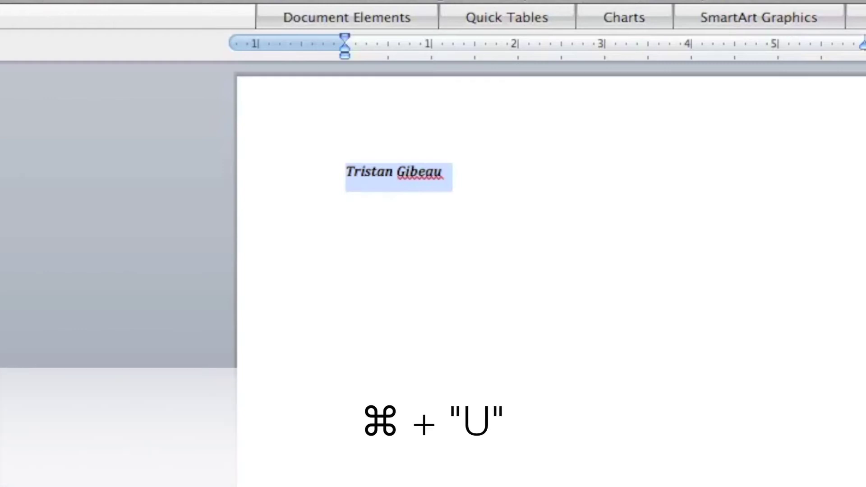
key("super+u")
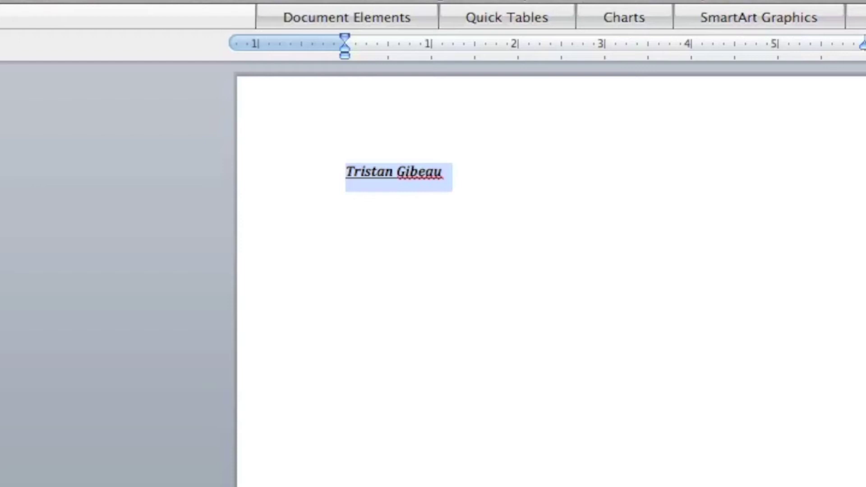
key("super+b")
Remove the italic, underline words only, and have spell check ignore the surname.
key("super+i")
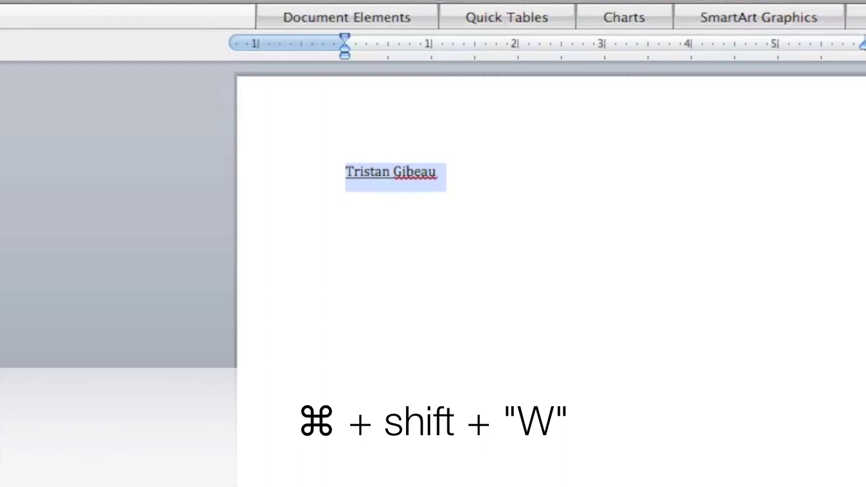
key("super+shift+w")
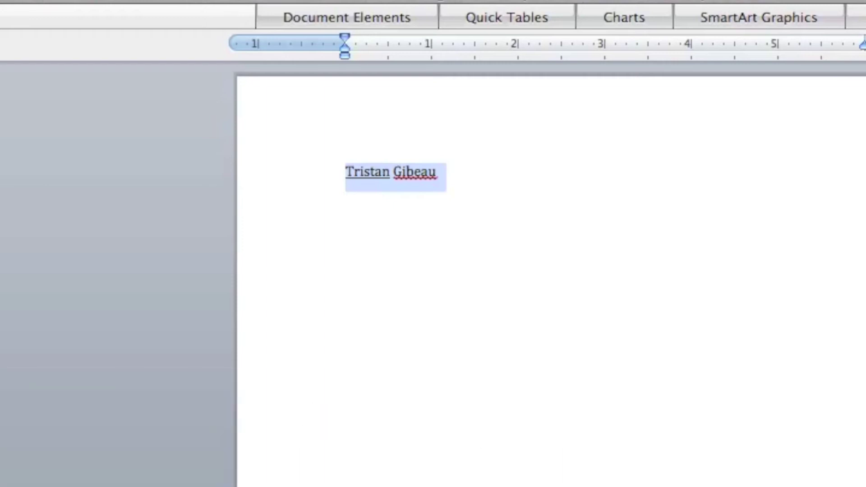
right_click(425, 169)
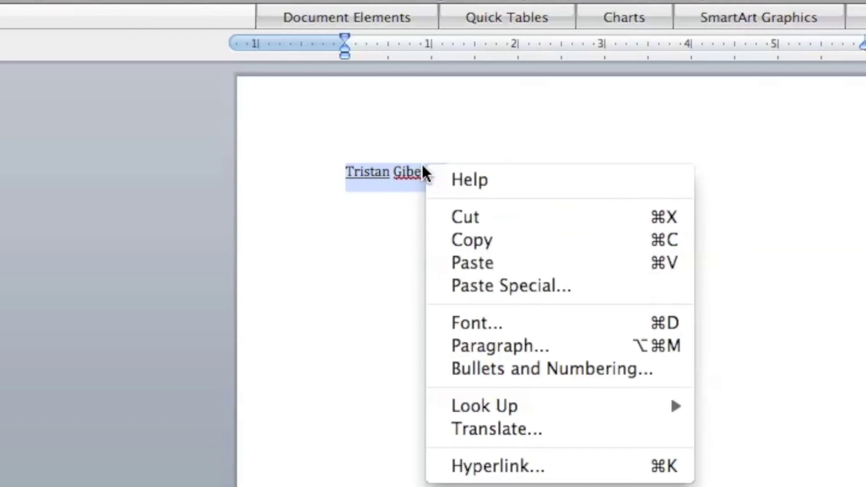
left_click(419, 166)
left_click(413, 172)
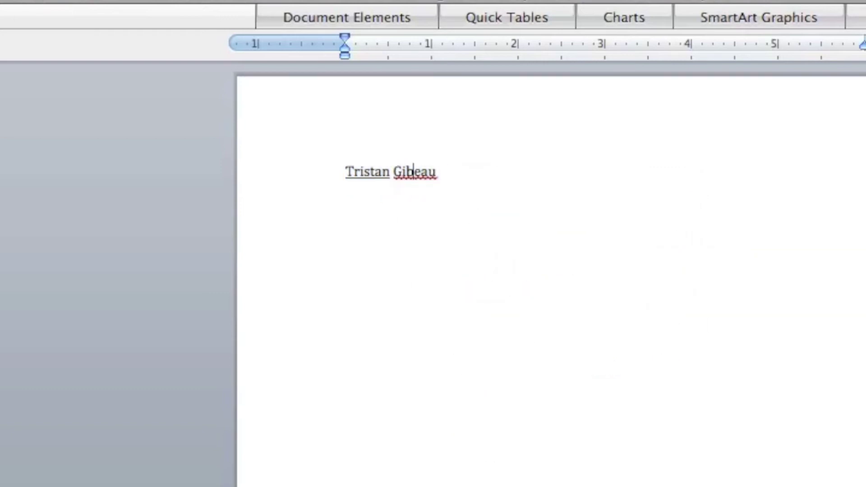
right_click(413, 171)
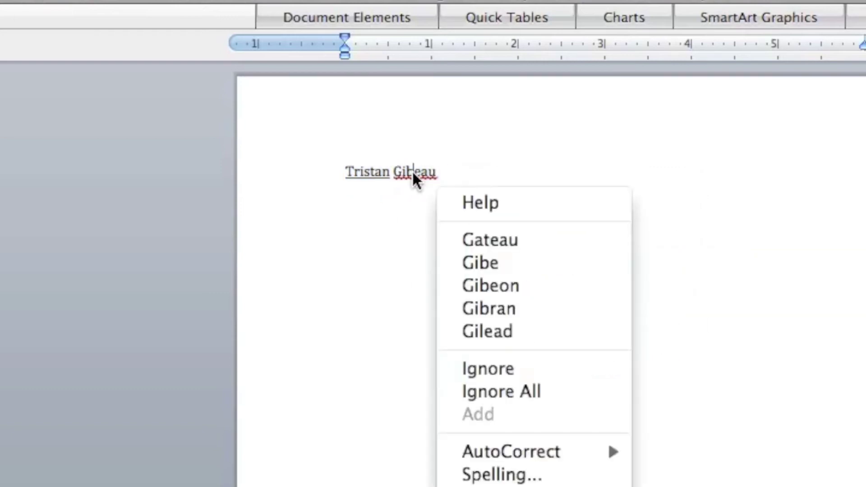
left_click(515, 373)
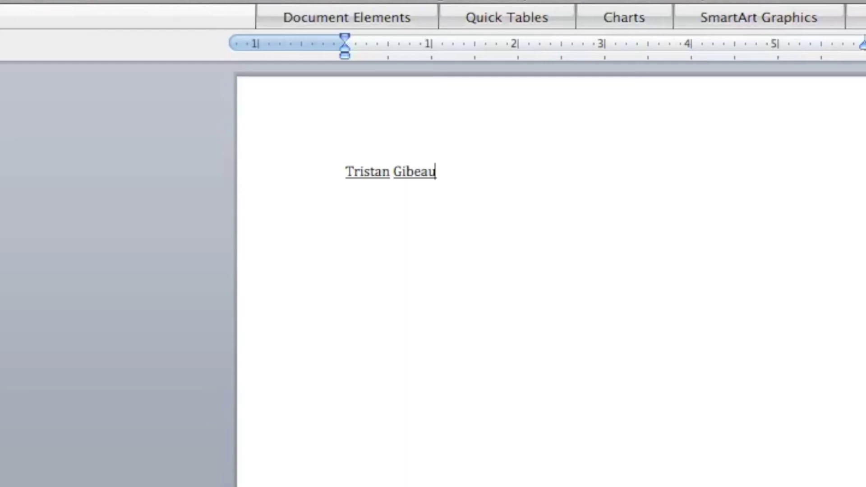
Double-underline the whole name line, then start a new line below it.
double_click(400, 171)
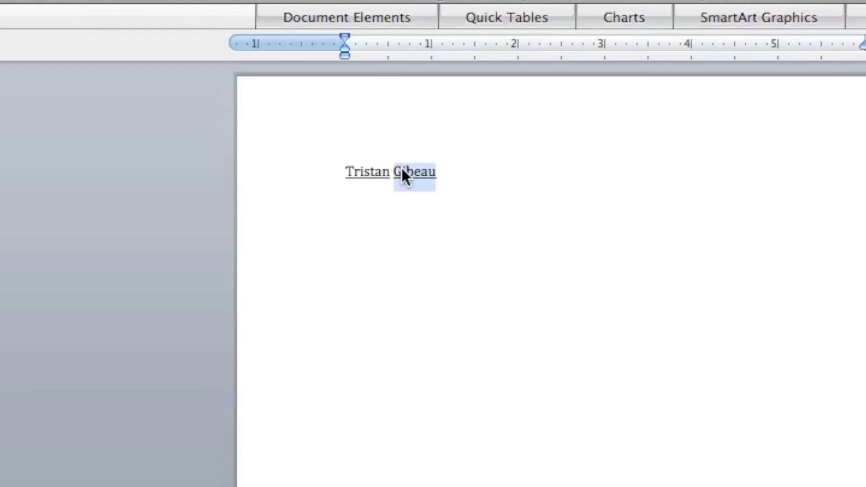
key("Right")
key("super+a")
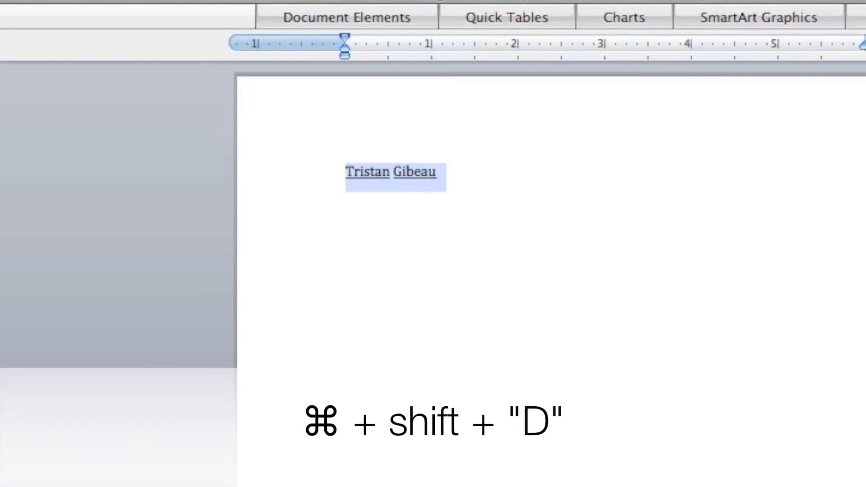
key("super+shift+d")
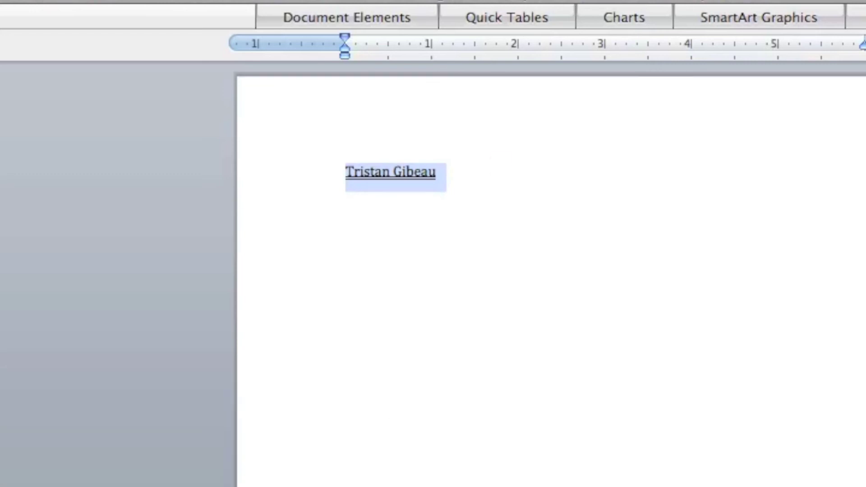
left_click(499, 170)
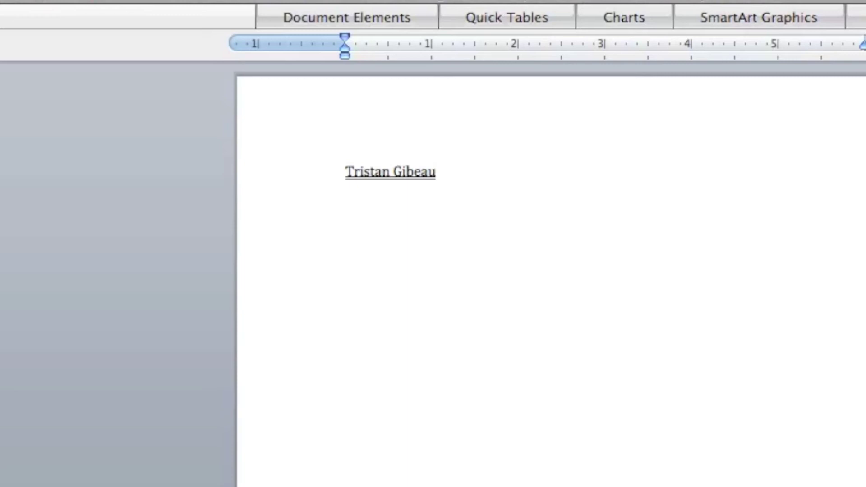
key("Return")
key("Return")
key("Return")
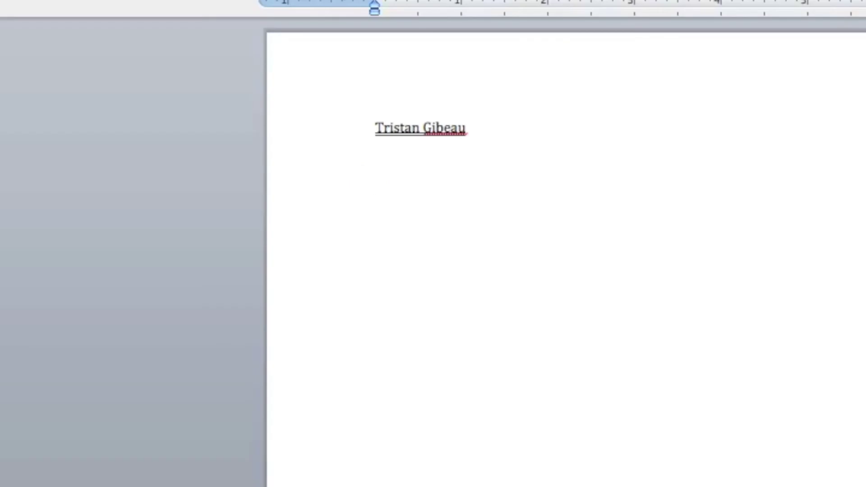
Type a capital X, then turn on superscript and subscript and enter 4.
type("a")
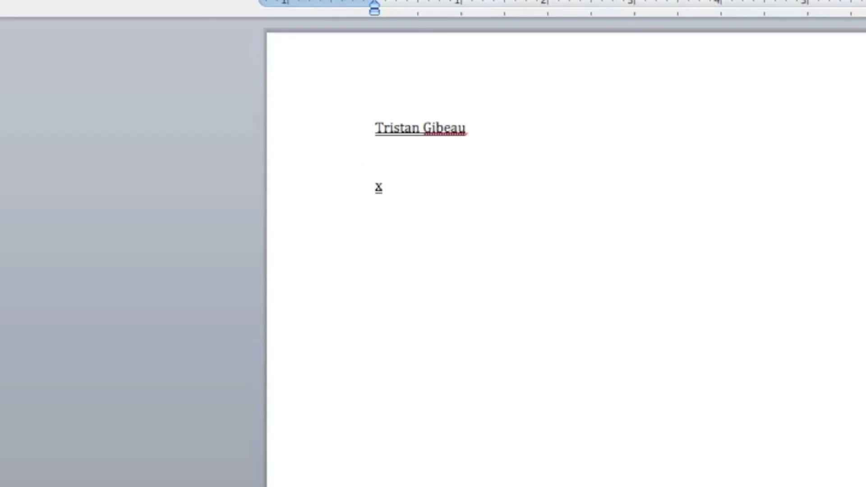
key("BackSpace")
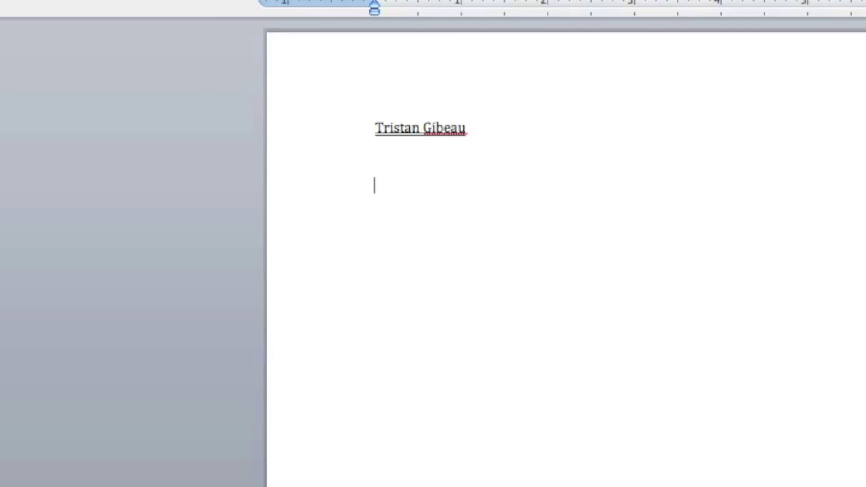
type("x")
key("BackSpace")
type("X")
key("ctrl+shift+equal")
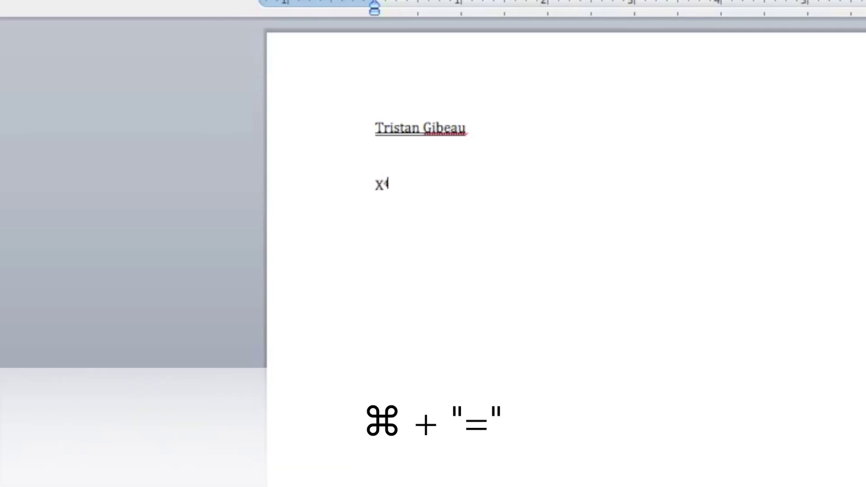
key("super+equal")
type("45")
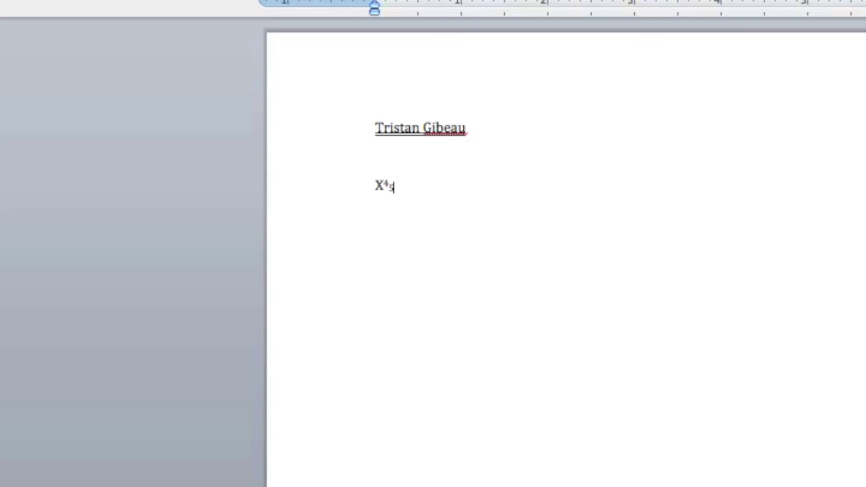